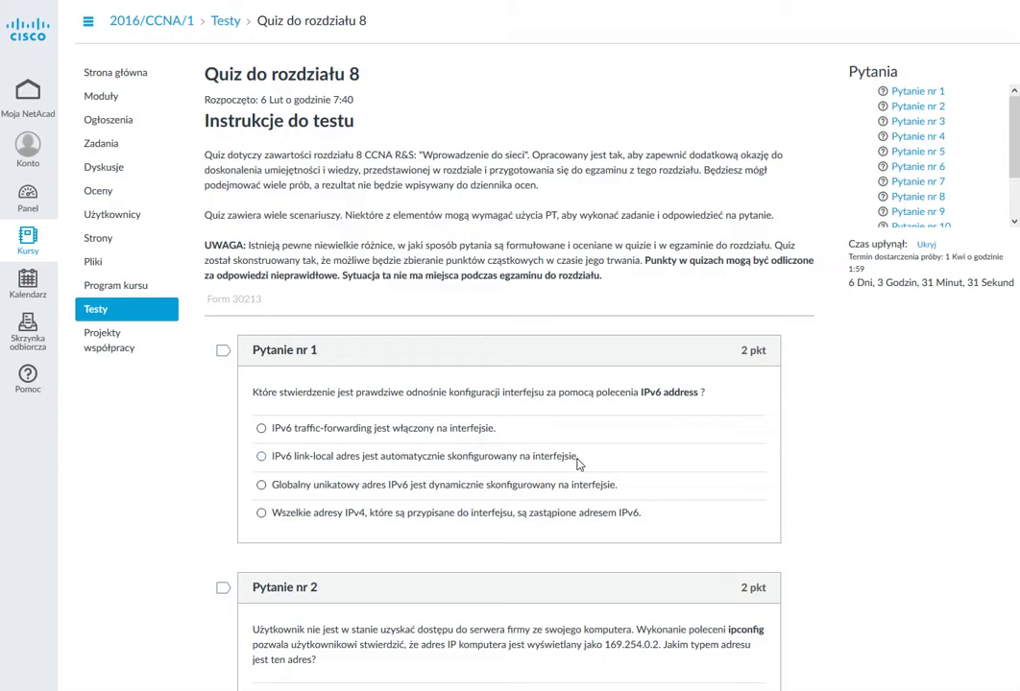
Step: Answer question 1 with the automatically configured IPv6 link-local address and question 2 with "łącza lokalnego"
left_click(261, 457)
scroll(992, 546, "down", 5)
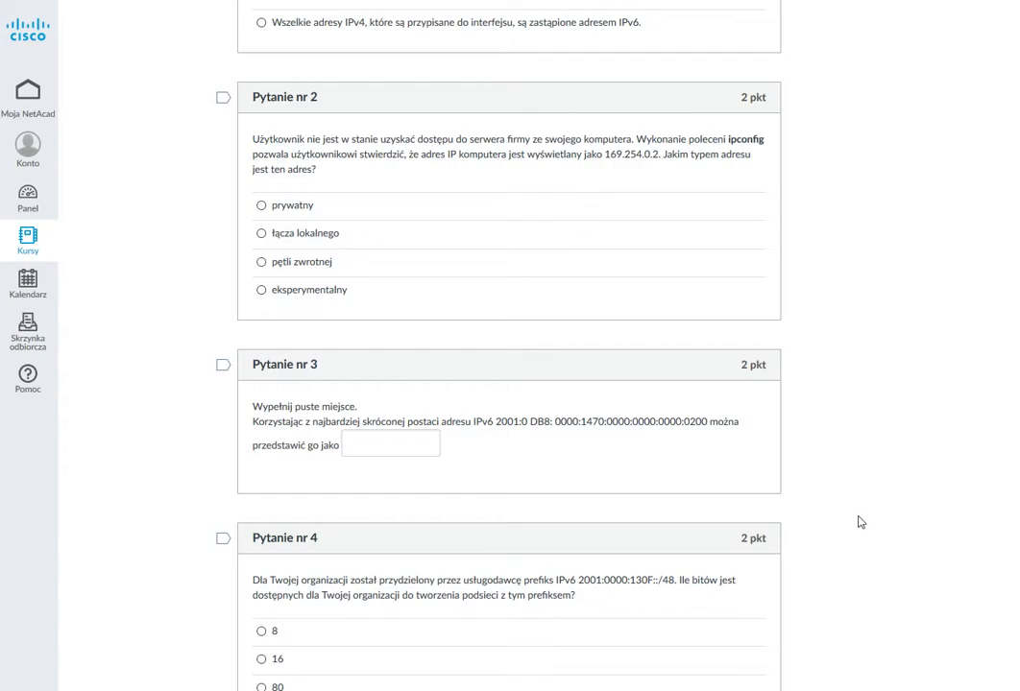
left_click(318, 240)
Step: Fill in question 3 with the shortened IPv6 address 2001:DB8:0:1470::200
left_click(359, 446)
type("201")
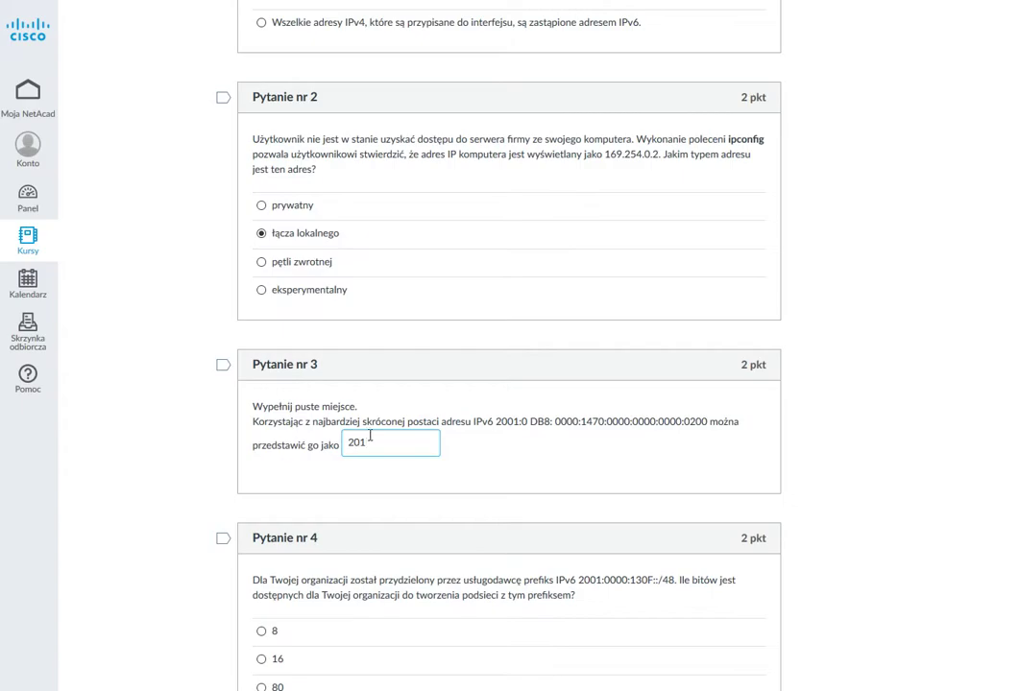
type("1:")
key("BackSpace")
type(":DB8")
type(":0:1470")
type("::200")
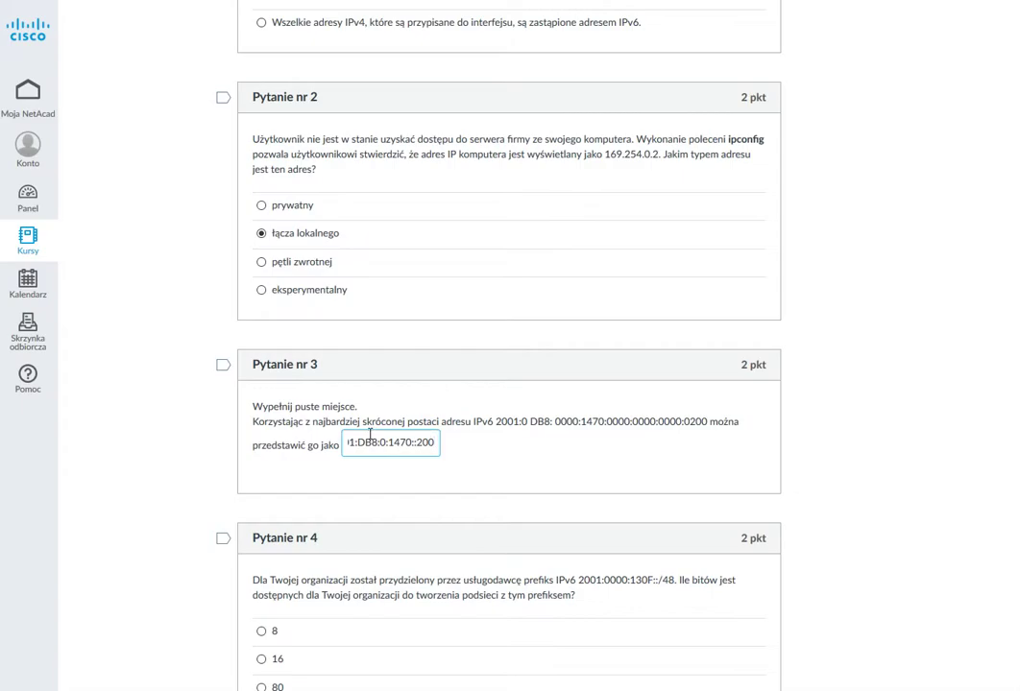
Step: Answer question 4 with 16 bits and question 5 with "adres lokalnego łącza (link-local address)"
scroll(586, 441, "down", 3)
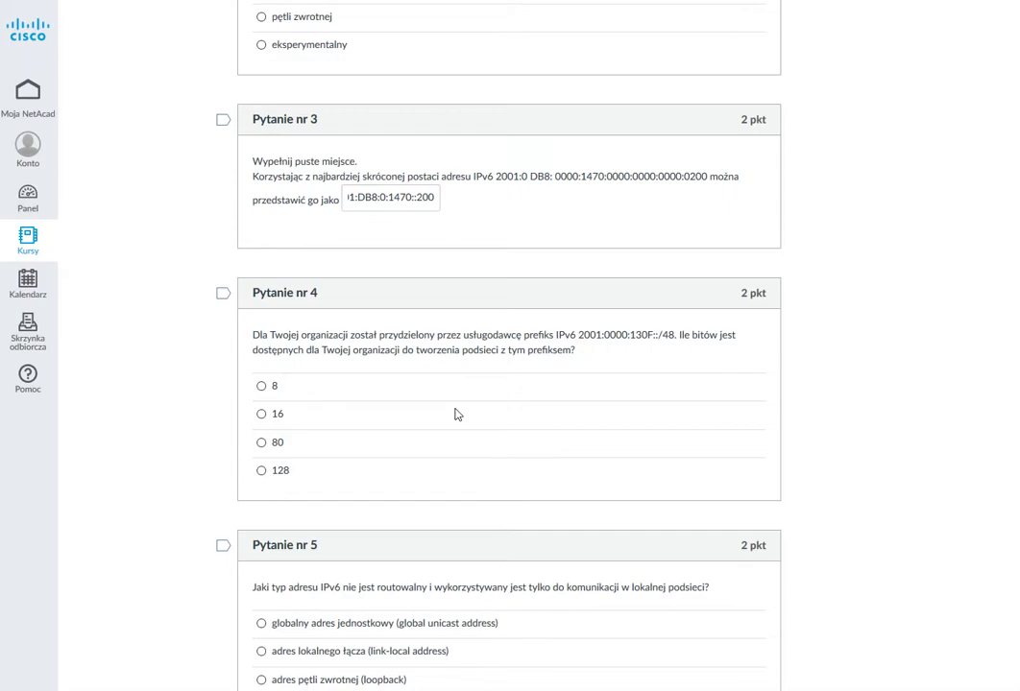
left_click(261, 414)
scroll(710, 500, "down", 3)
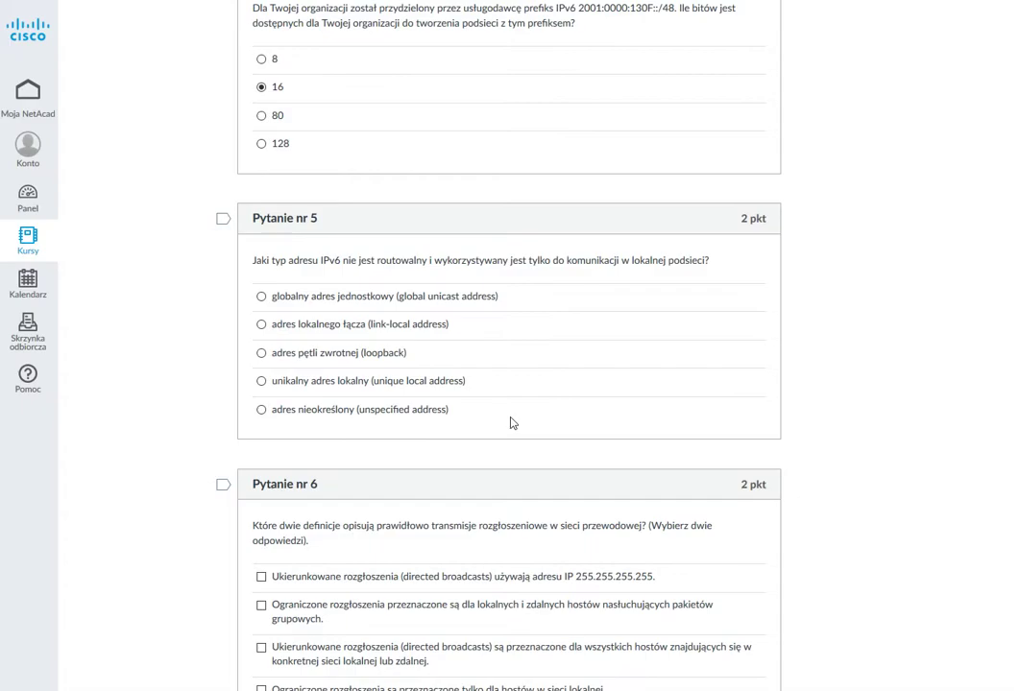
left_click(261, 325)
Step: In question 6, select directed broadcasts for all hosts of a specific local or remote network and limited broadcasts only for local network hosts
scroll(500, 387, "down", 3)
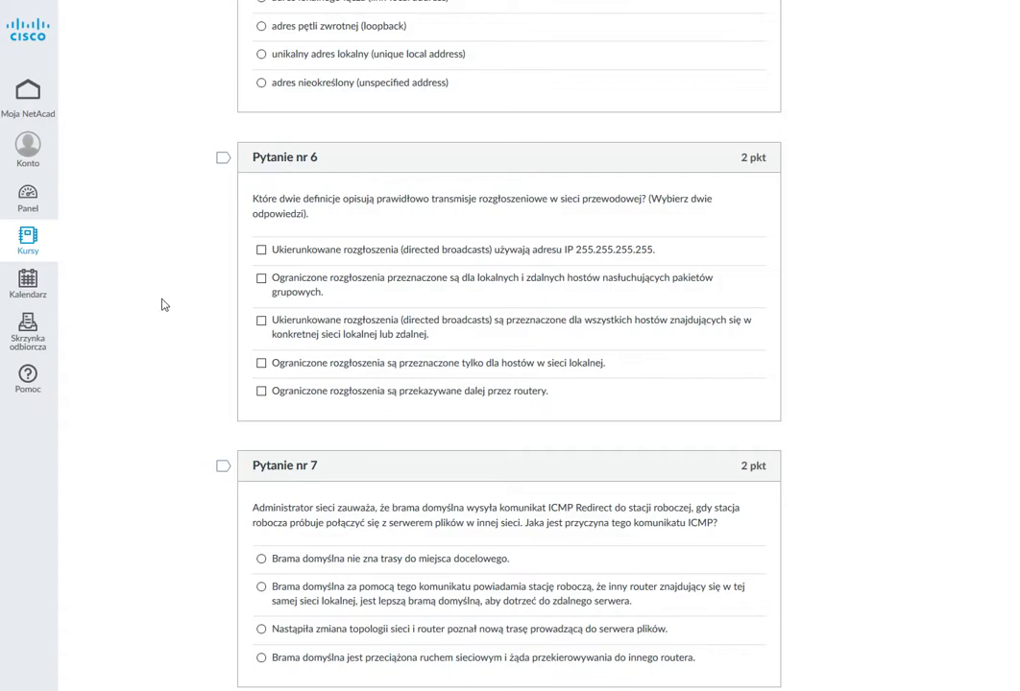
left_click(261, 323)
left_click(261, 364)
Step: Answer question 7 that another local router is a better gateway, and question 8 that public IP addresses must be unique on the Internet
scroll(451, 421, "down", 3)
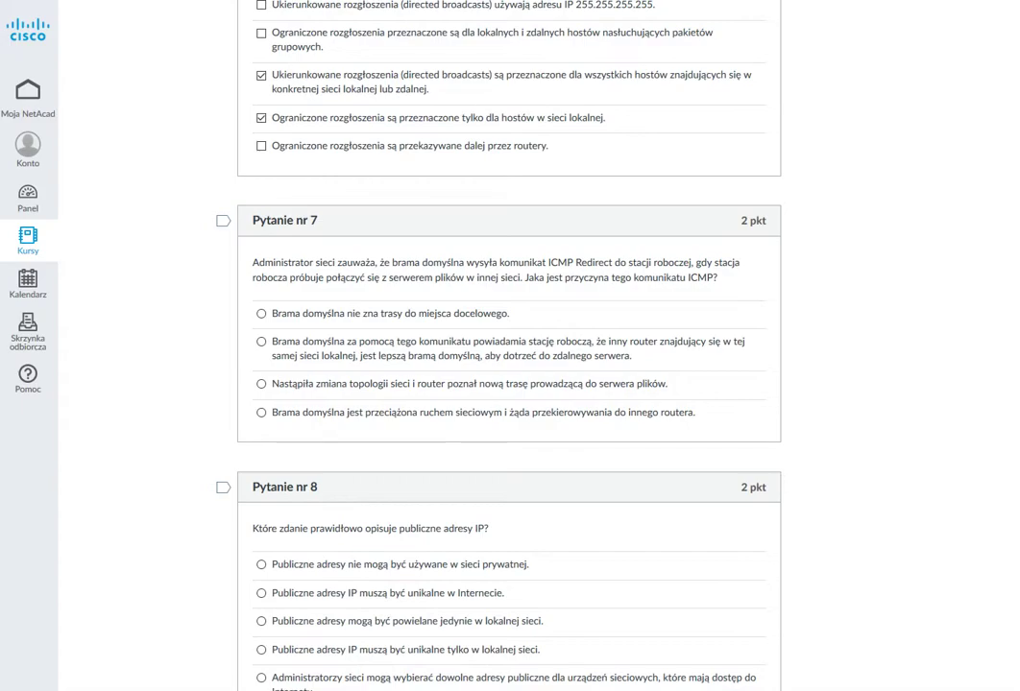
left_click(262, 342)
scroll(929, 440, "down", 1)
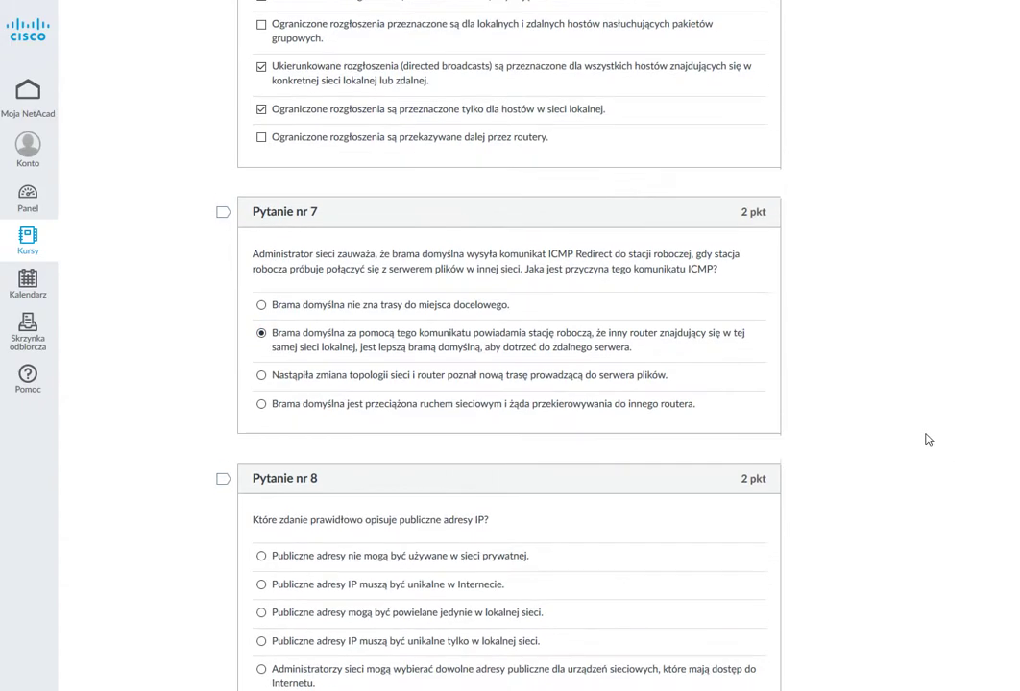
scroll(928, 440, "down", 2)
scroll(845, 433, "down", 1)
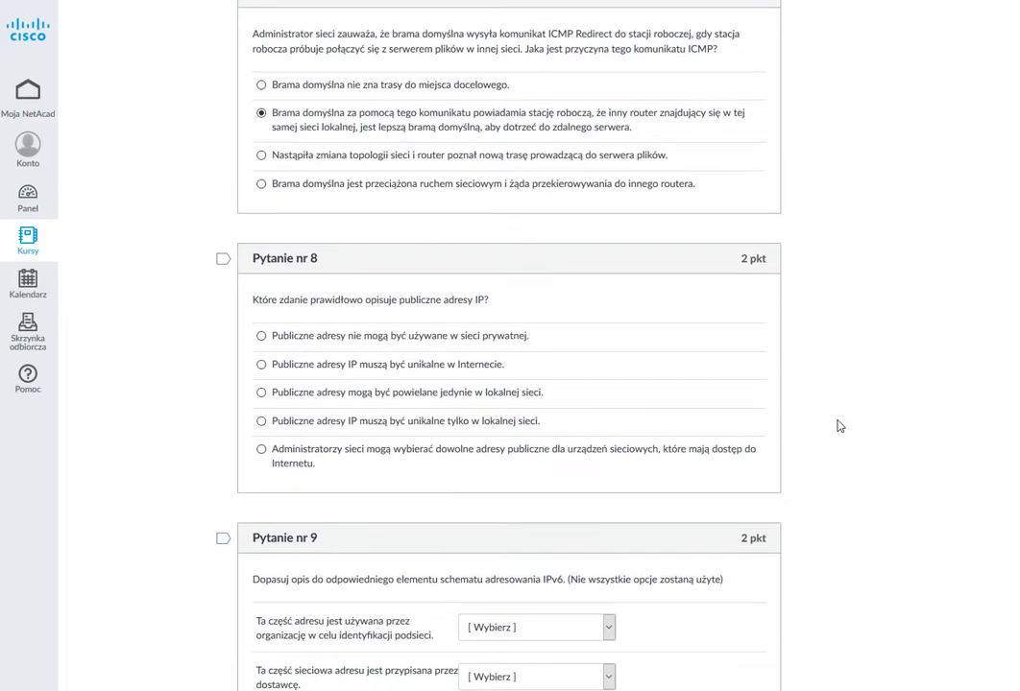
scroll(840, 425, "down", 1)
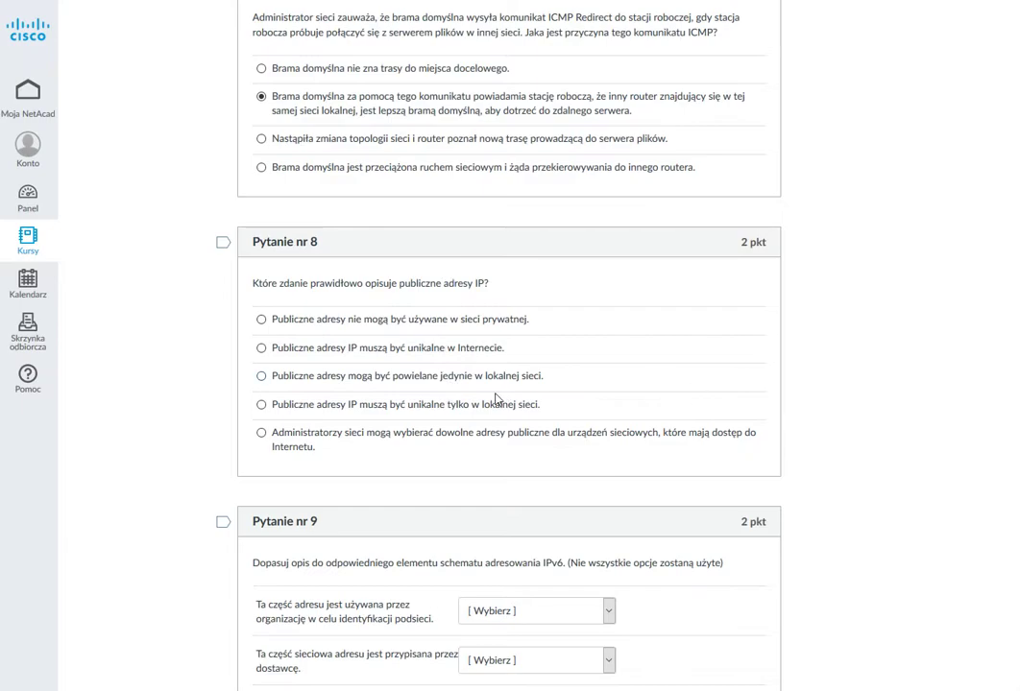
left_click(262, 350)
scroll(727, 338, "down", 3)
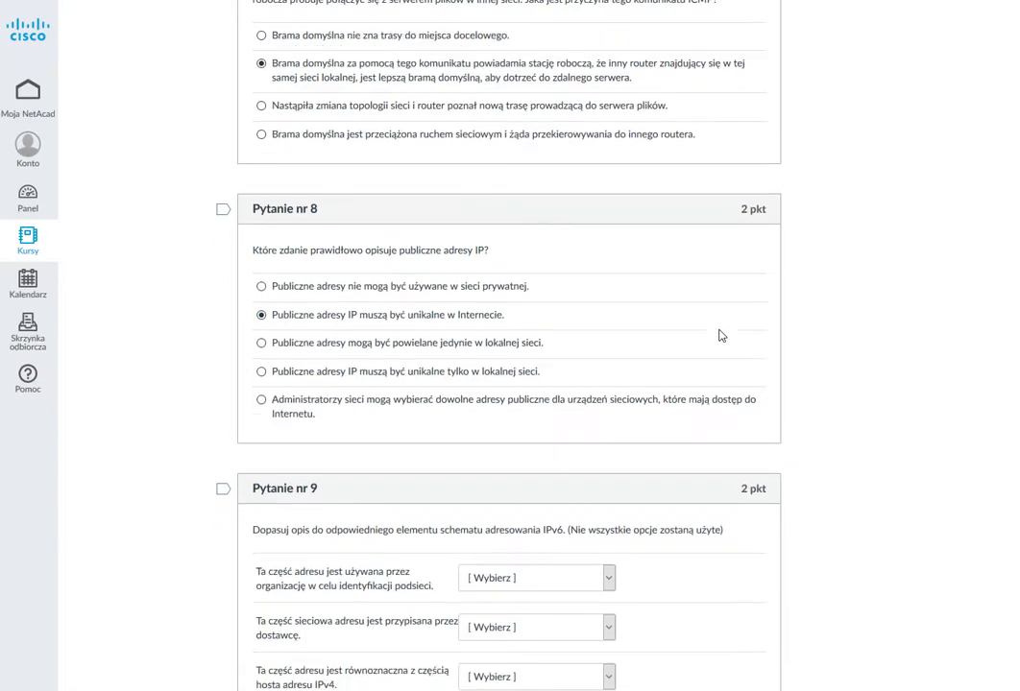
Step: In question 9, match subnet identification to "identyfikator podsieci", the provider-assigned part to "globalny prefiks routingu", and the IPv4 host equivalent to "identyfikator interfejsu"
scroll(720, 335, "down", 3)
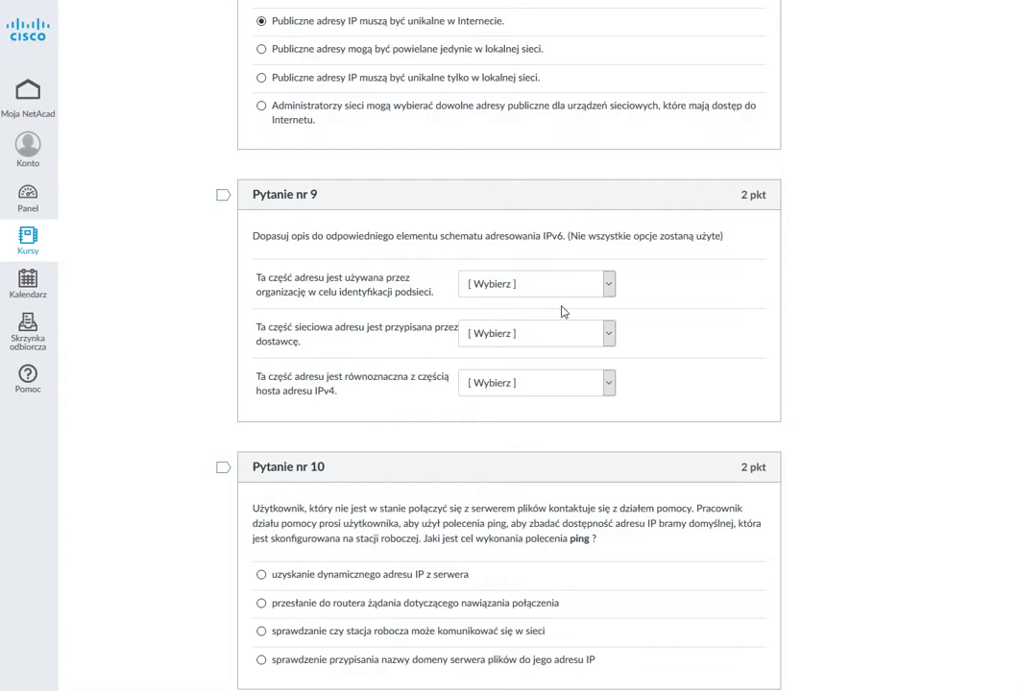
left_click(608, 287)
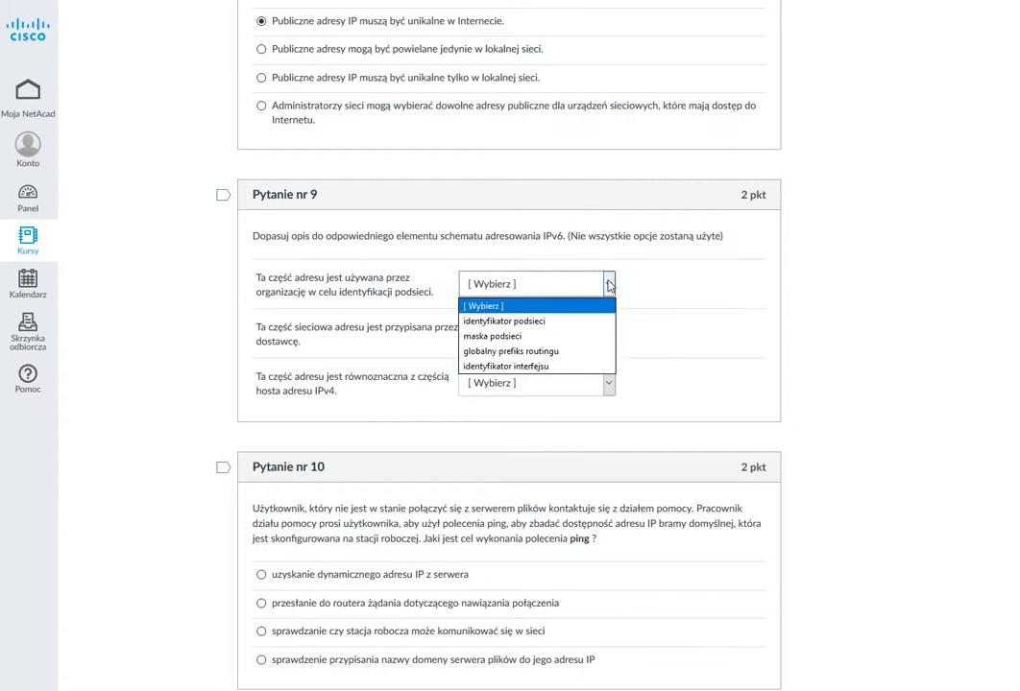
left_click(578, 326)
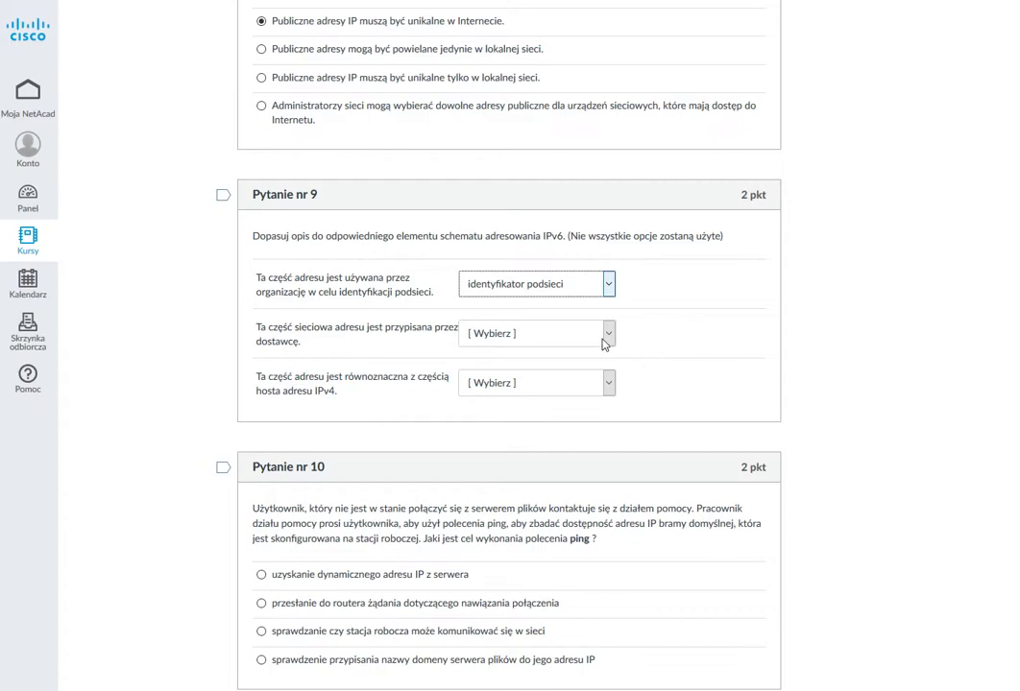
left_click(608, 335)
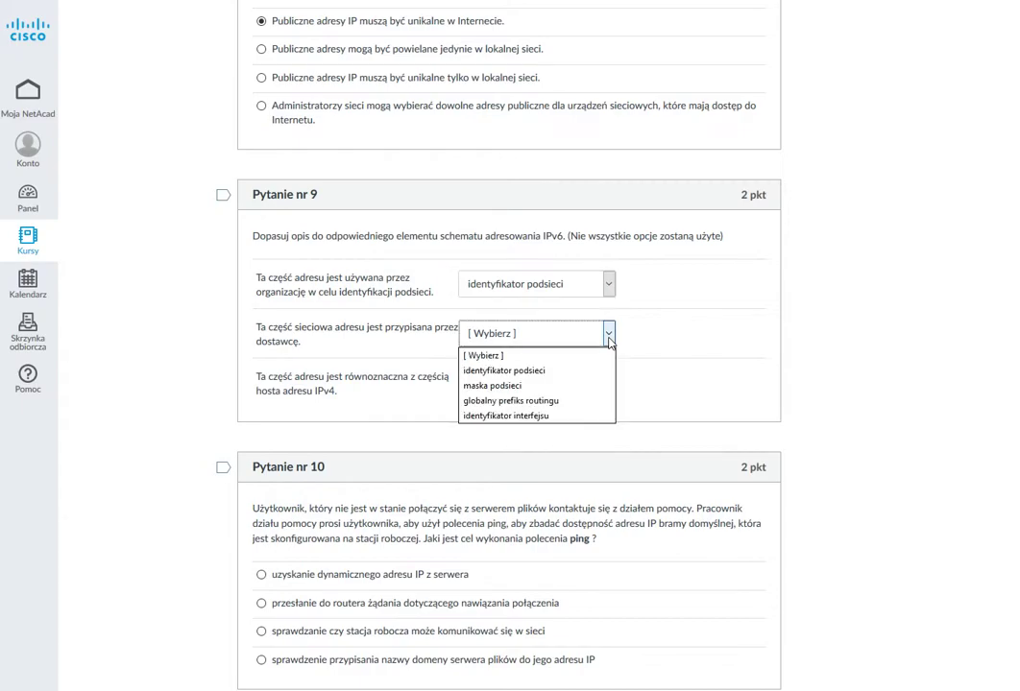
left_click(584, 401)
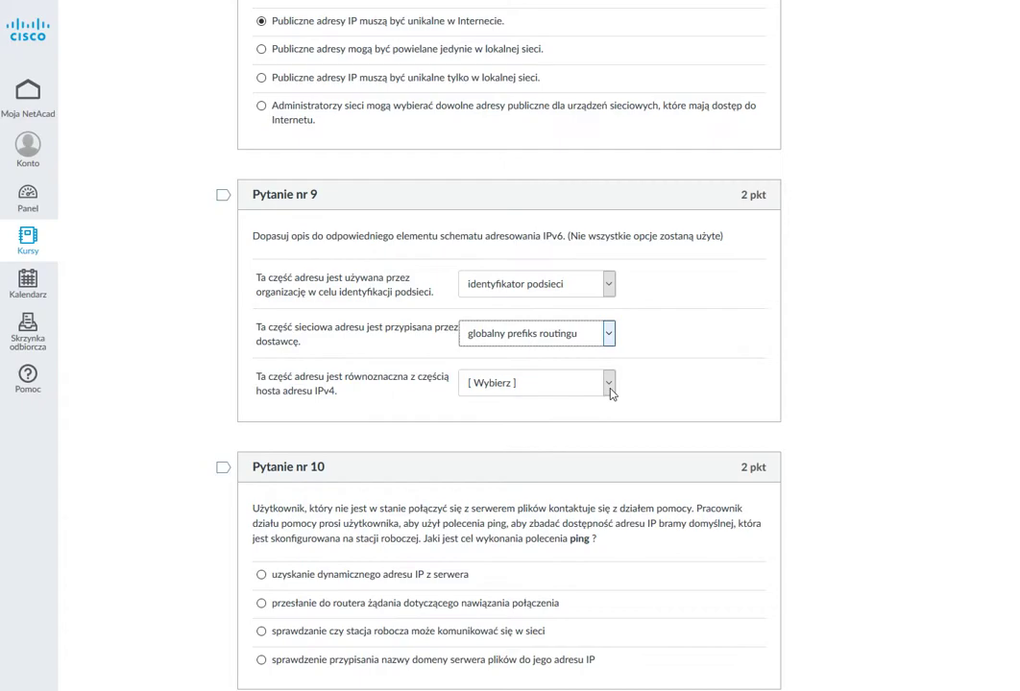
left_click(610, 389)
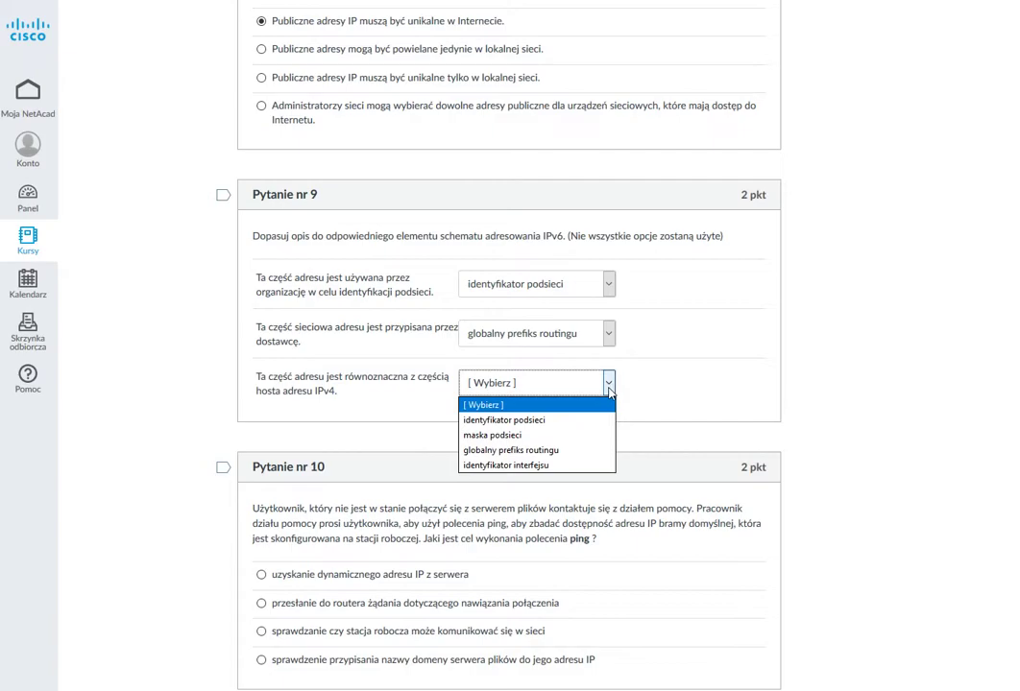
left_click(600, 466)
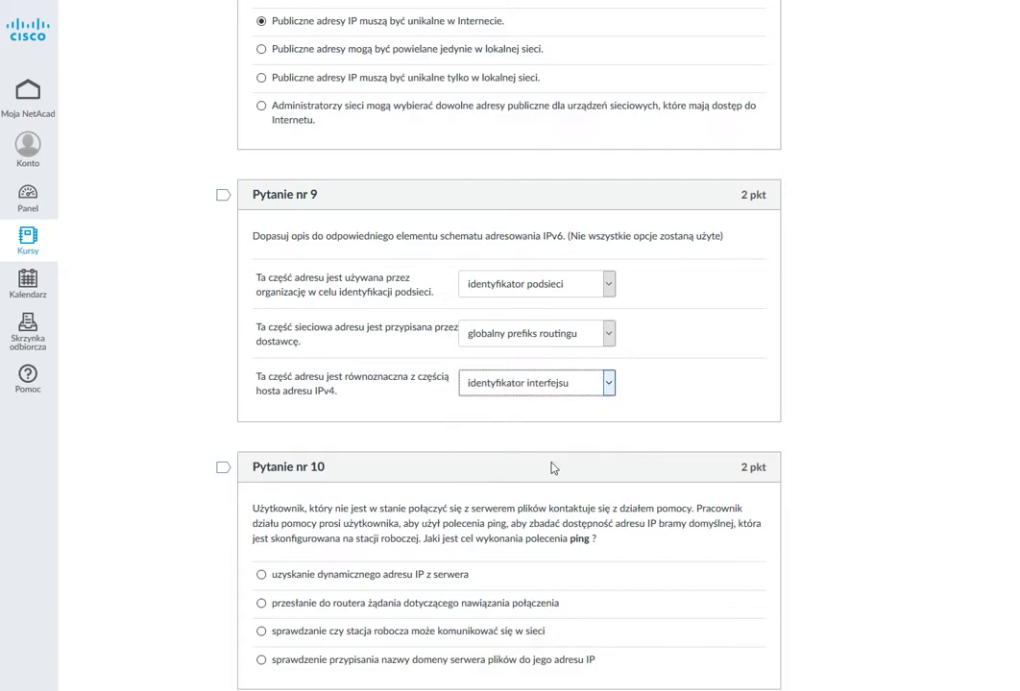
Step: Answer question 10 that ping checks whether the workstation can communicate on the network ("sprawdzanie czy stacja robocza może komunikować się w sieci")
scroll(653, 438, "down", 3)
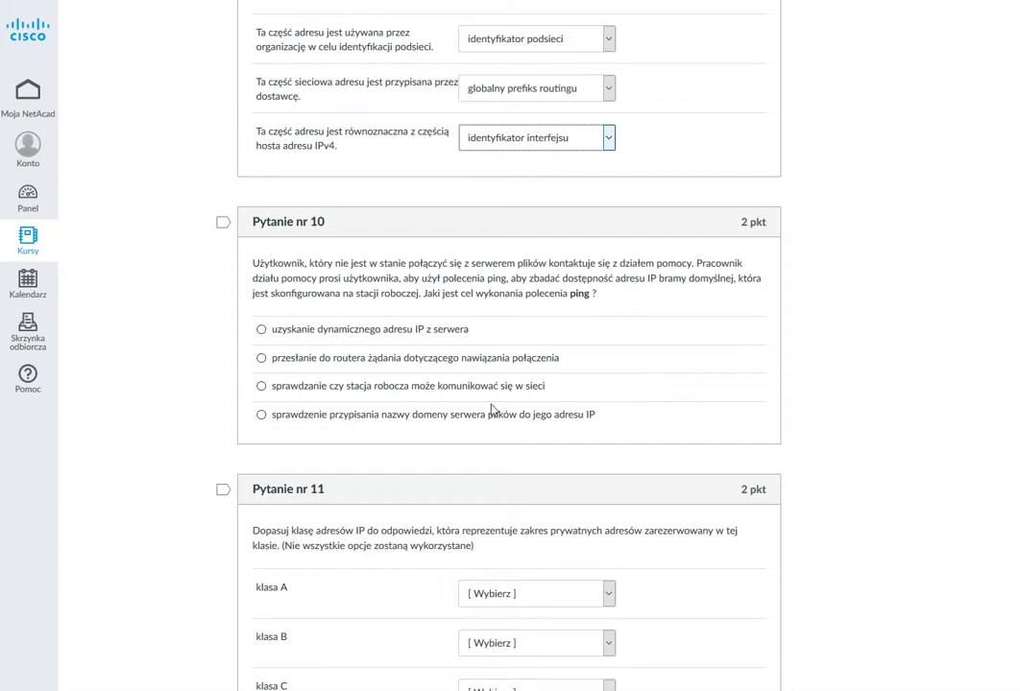
left_click(413, 388)
Step: In question 11, match klasa A to 10.0.0.0 - 10.255.255.255, klasa B to 172.16.0.0 - 172.31.255.255, and klasa C to 192.168.0.0 - 192.168.255.255
scroll(903, 392, "down", 2)
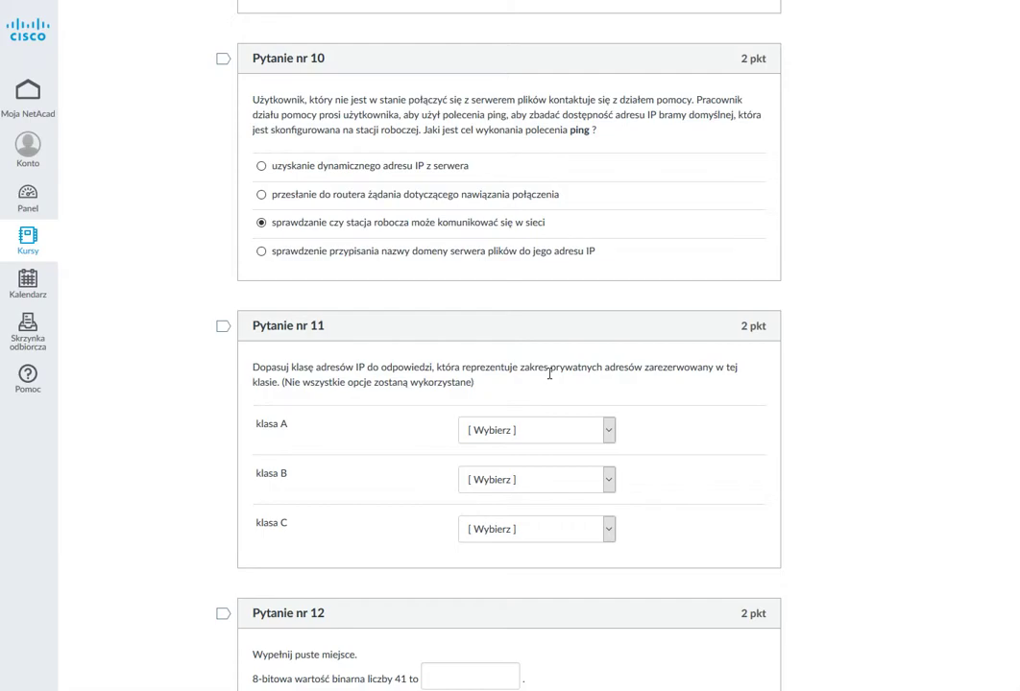
left_click(609, 434)
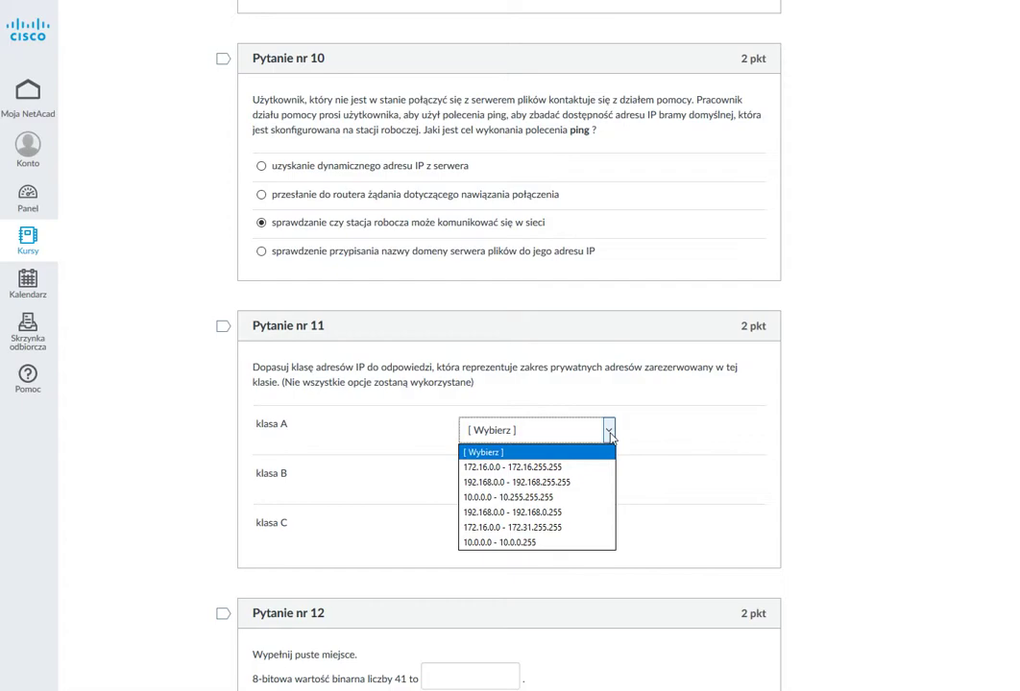
left_click(576, 501)
left_click(609, 482)
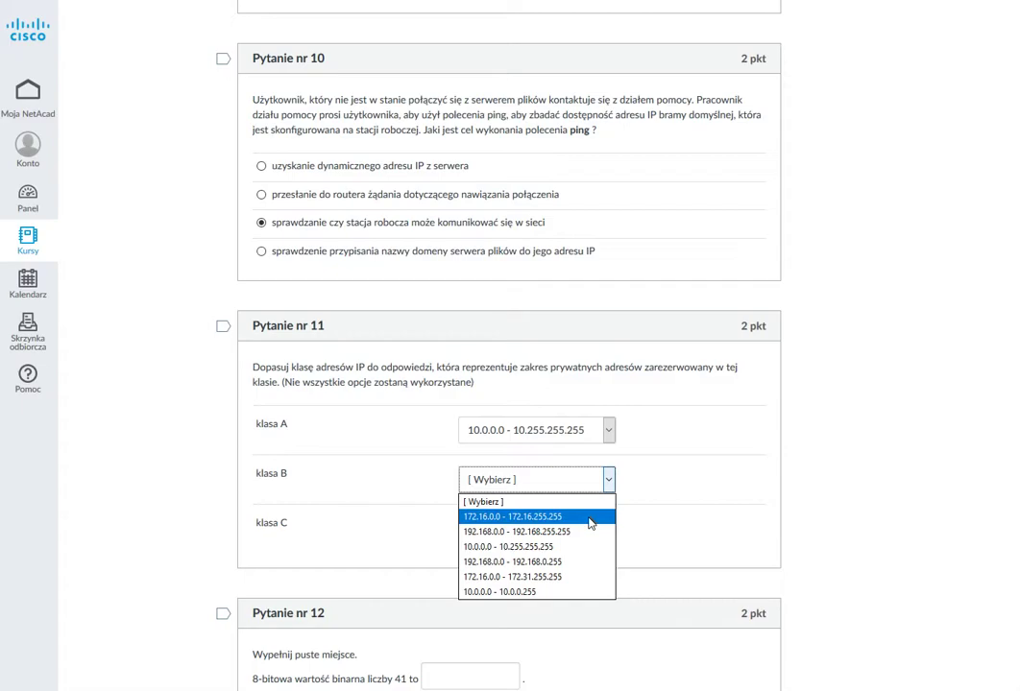
left_click(553, 581)
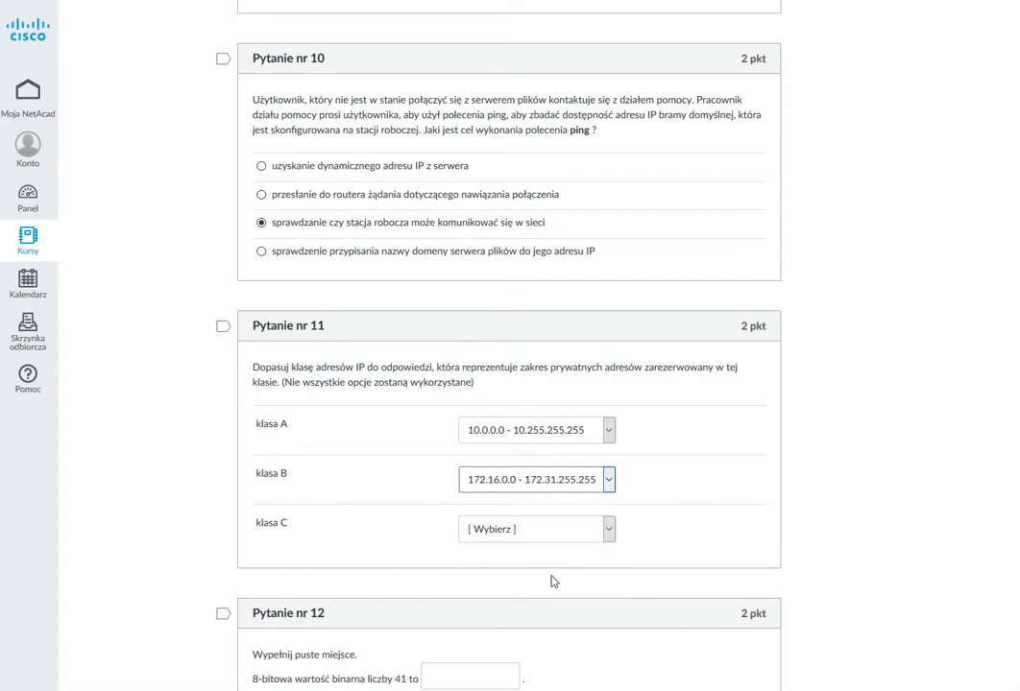
left_click(608, 531)
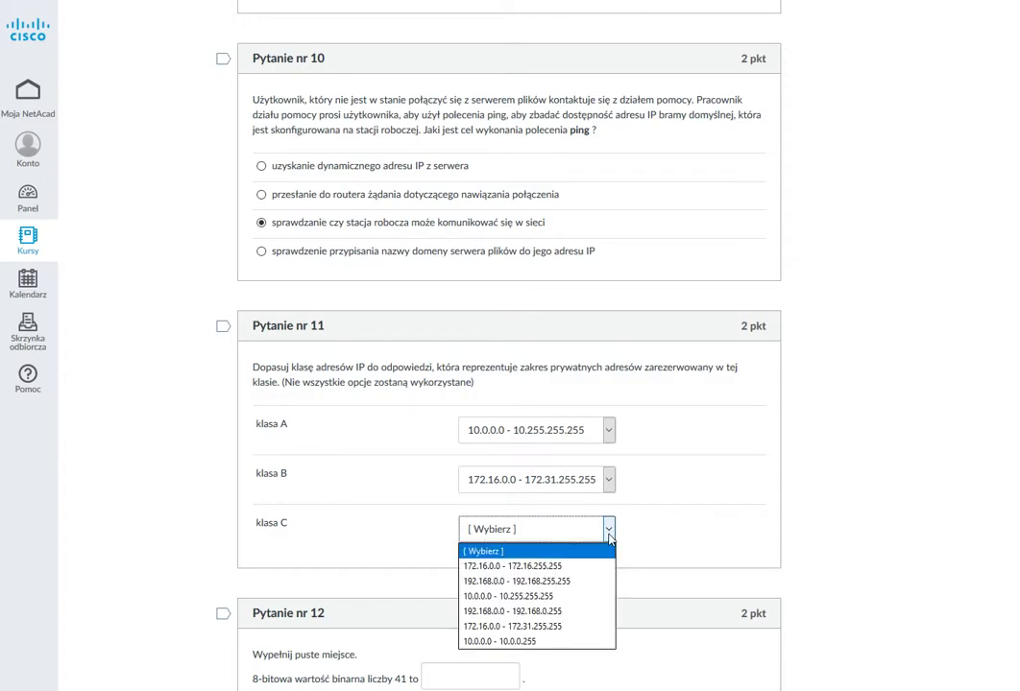
left_click(583, 581)
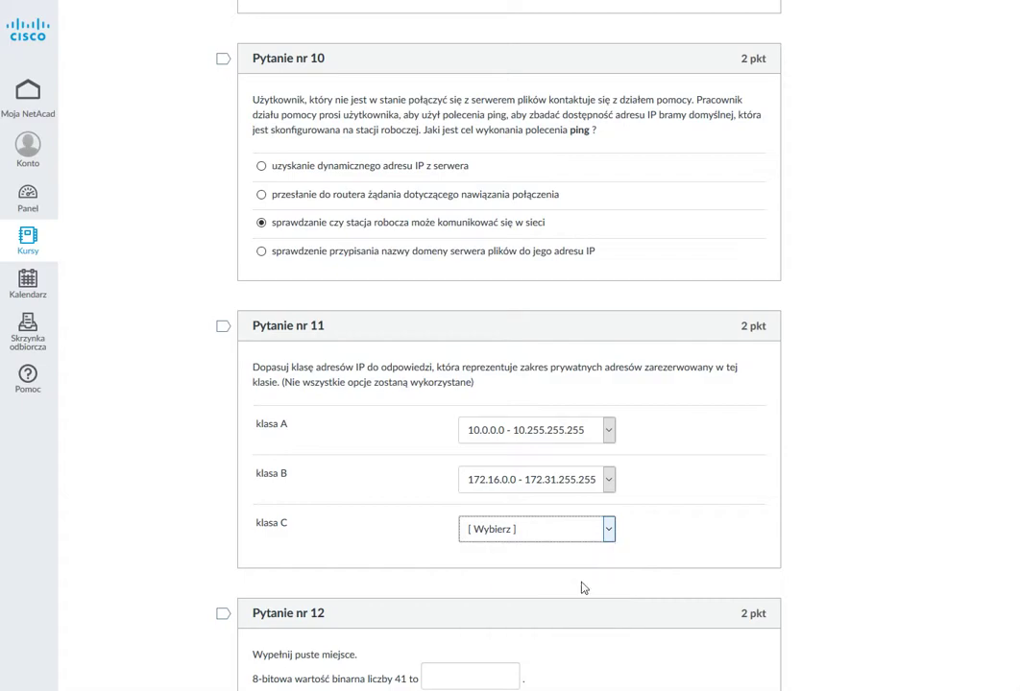
Step: Fill in question 12 with 00101001 as the 8-bit binary value of 41
scroll(667, 558, "down", 3)
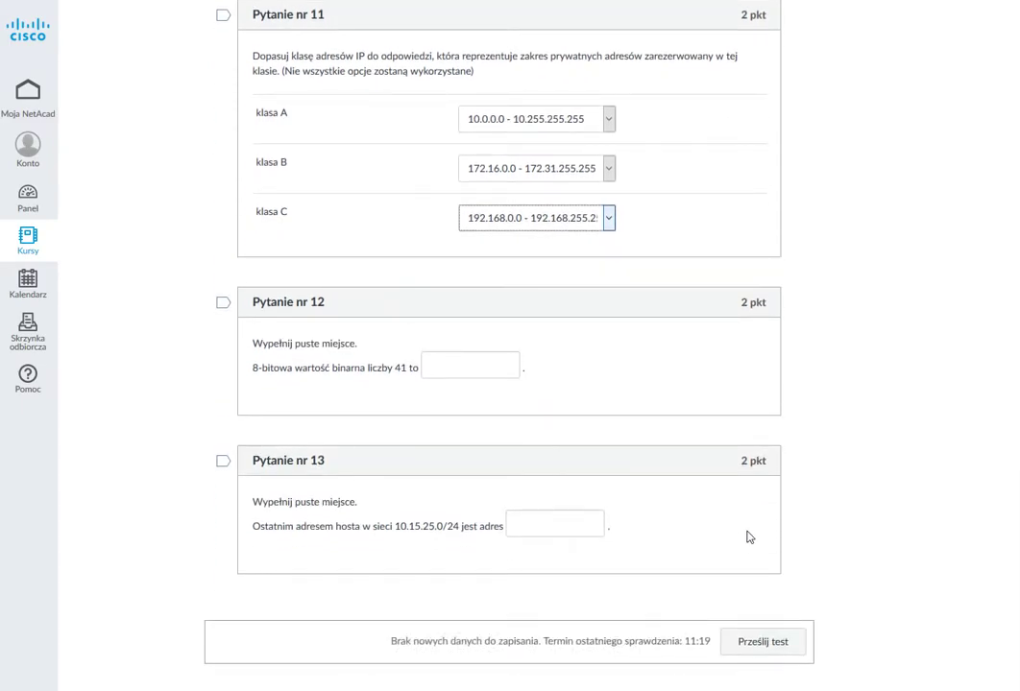
left_click(474, 370)
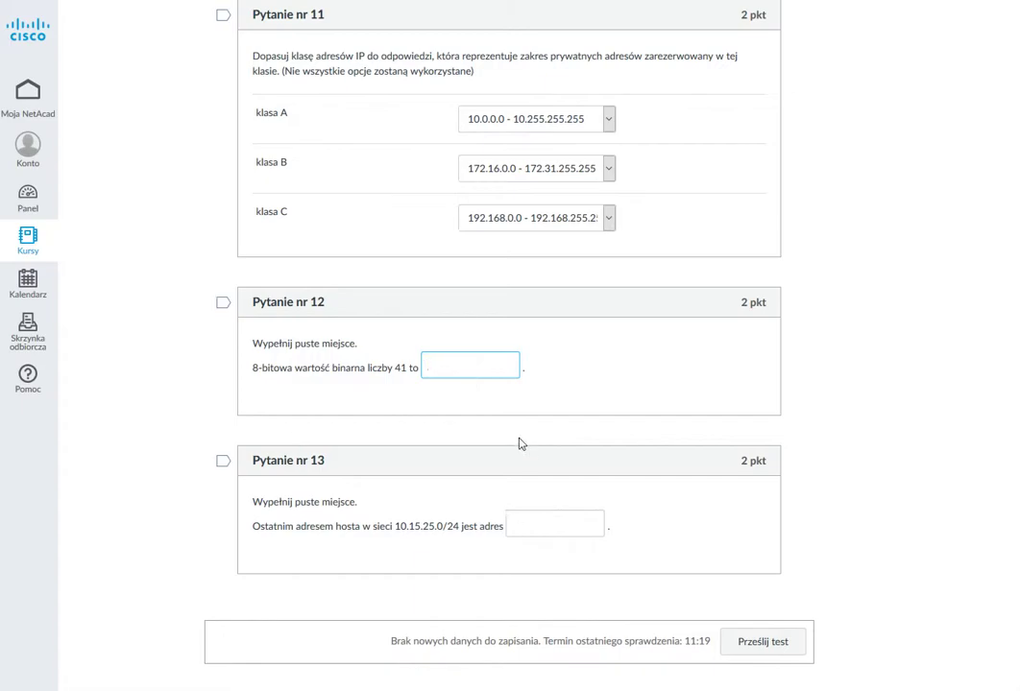
type("00101001")
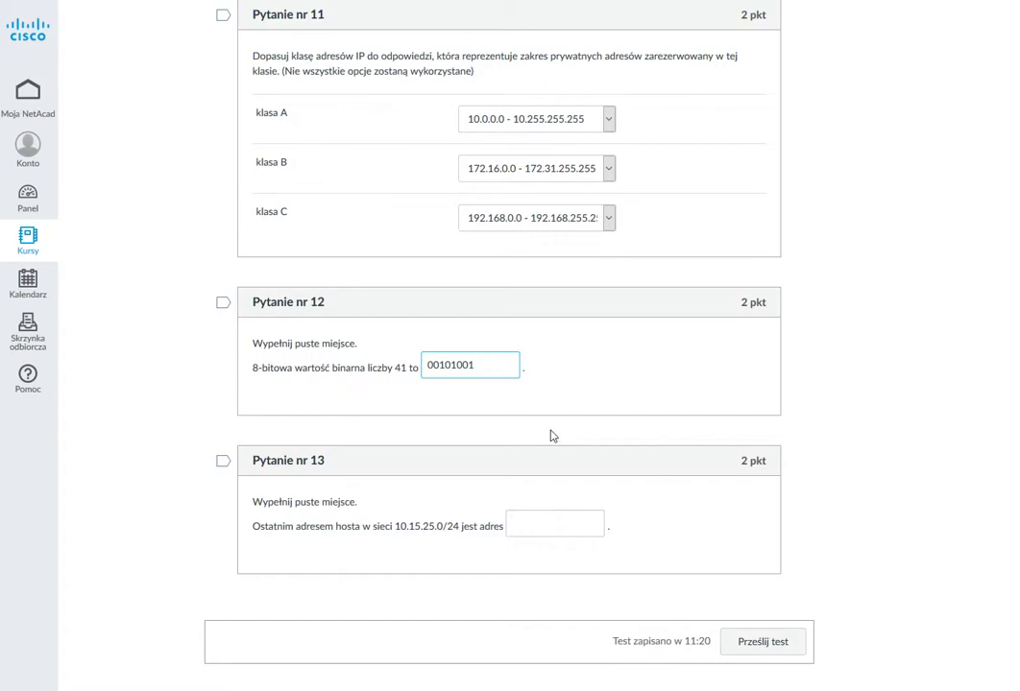
Step: Fill in question 13 with the last host address of network 10.15.25.0/24, ending in 254, and submit the test
left_click(517, 521)
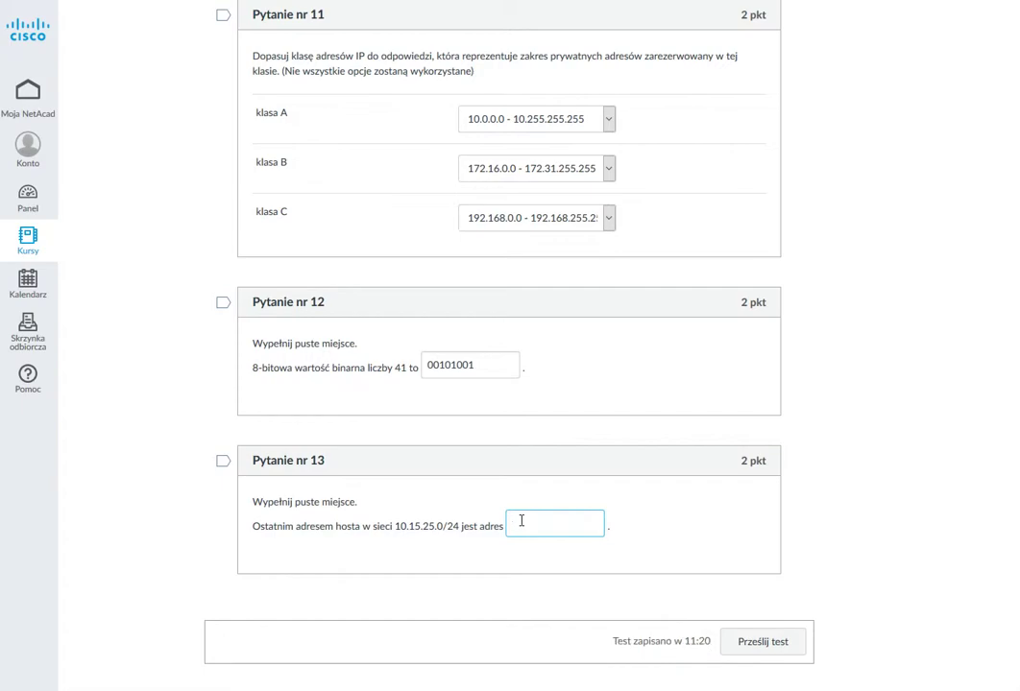
type("254")
left_click(768, 646)
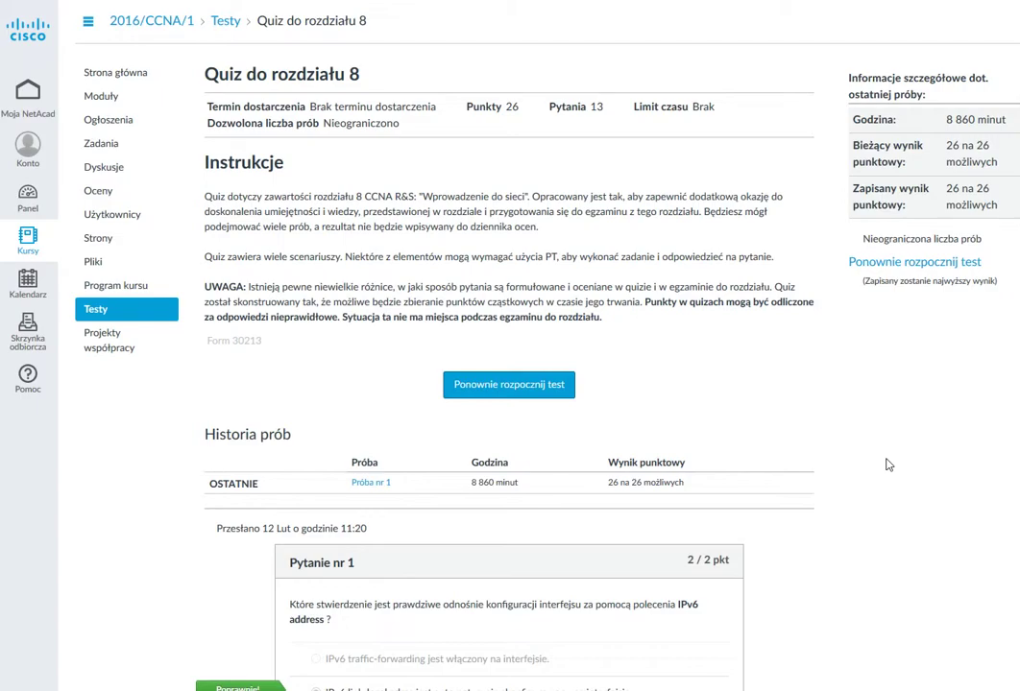
Step: Review the graded answers and curriculum explanations for questions 1 through 13 of the submitted chapter 8 quiz
scroll(889, 465, "down", 3)
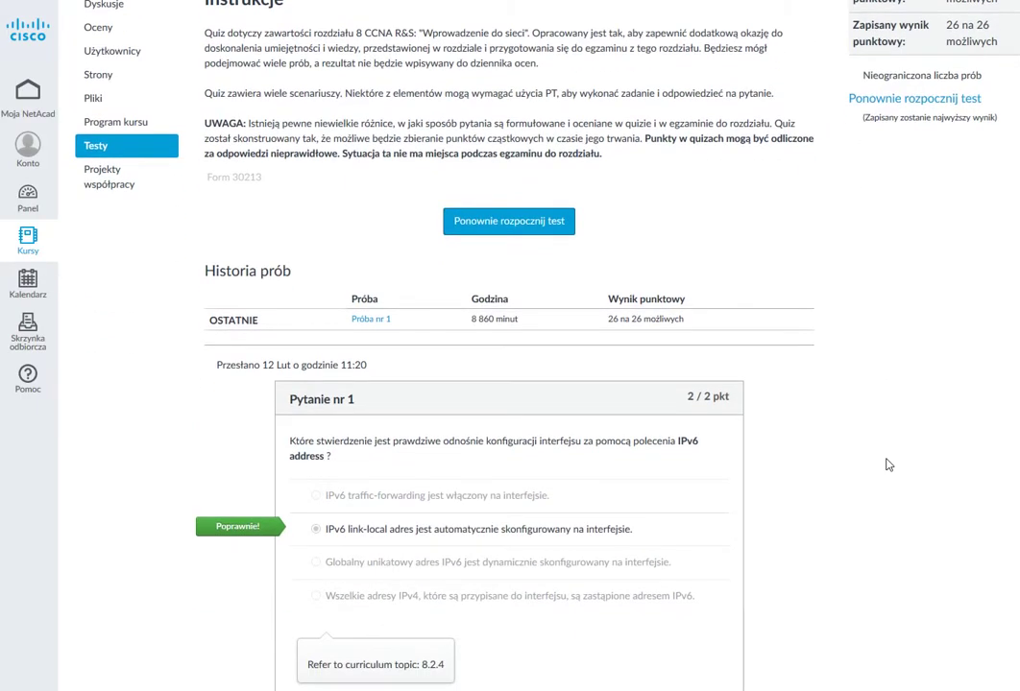
scroll(888, 465, "down", 5)
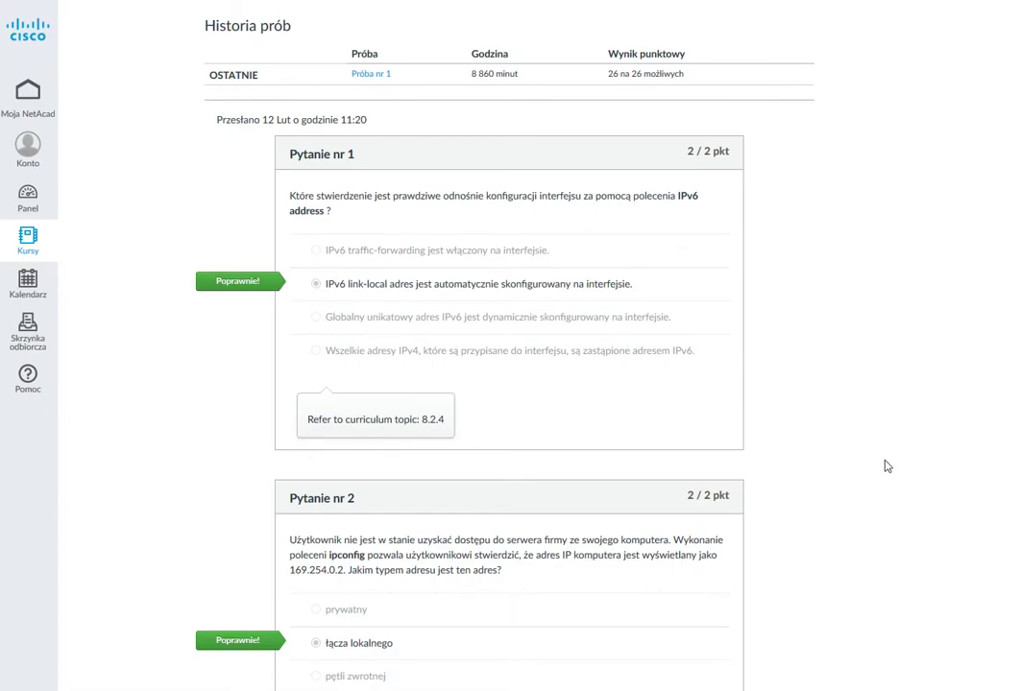
scroll(888, 464, "down", 5)
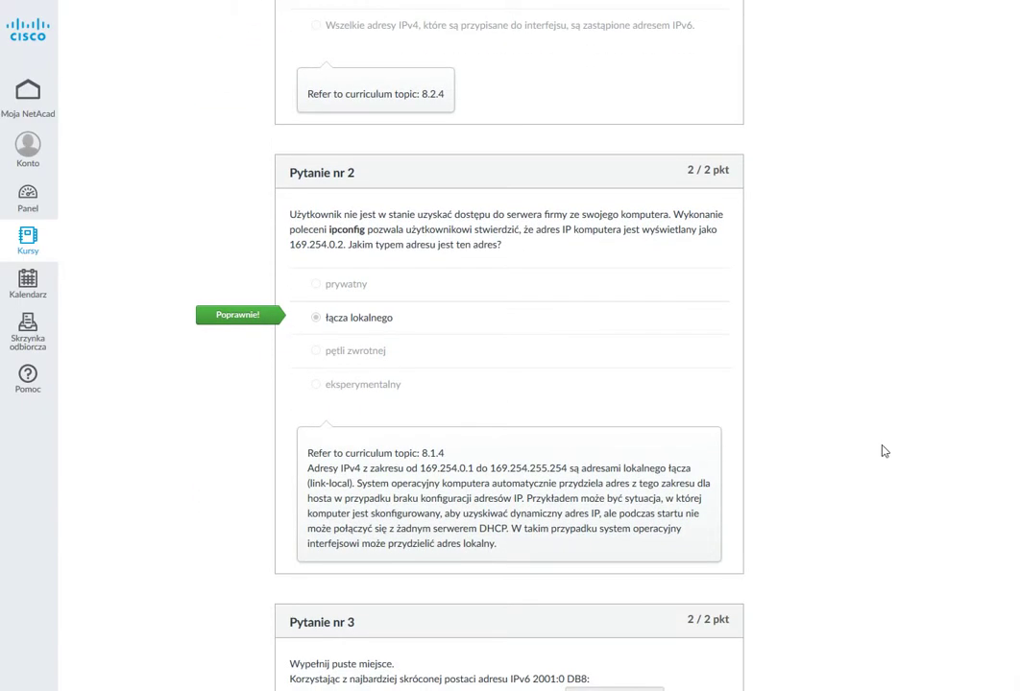
scroll(884, 451, "down", 6)
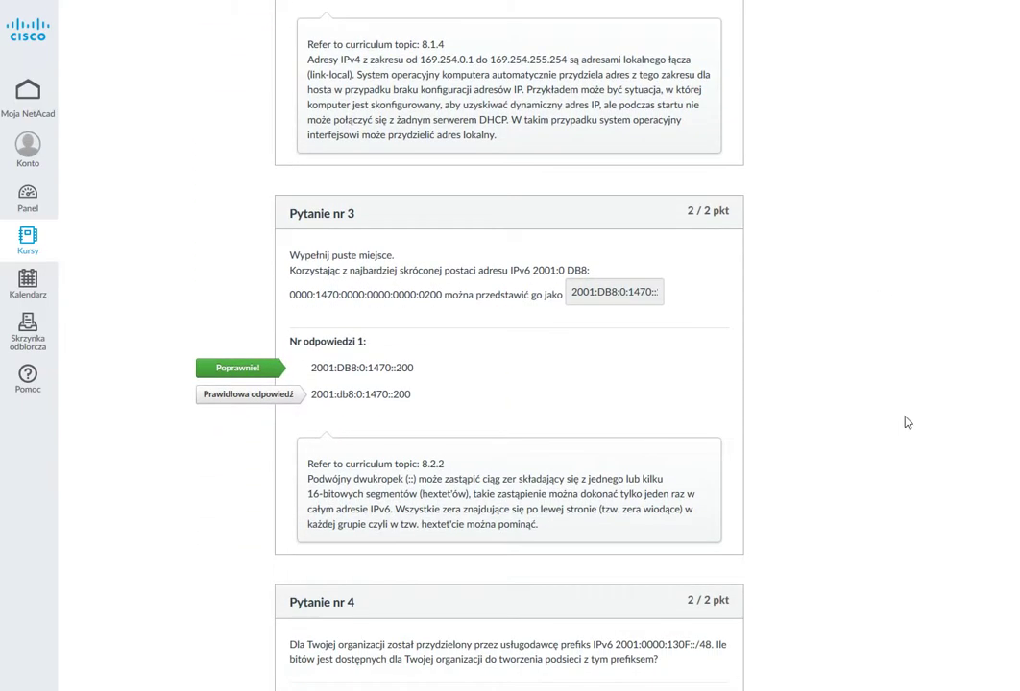
scroll(908, 423, "down", 6)
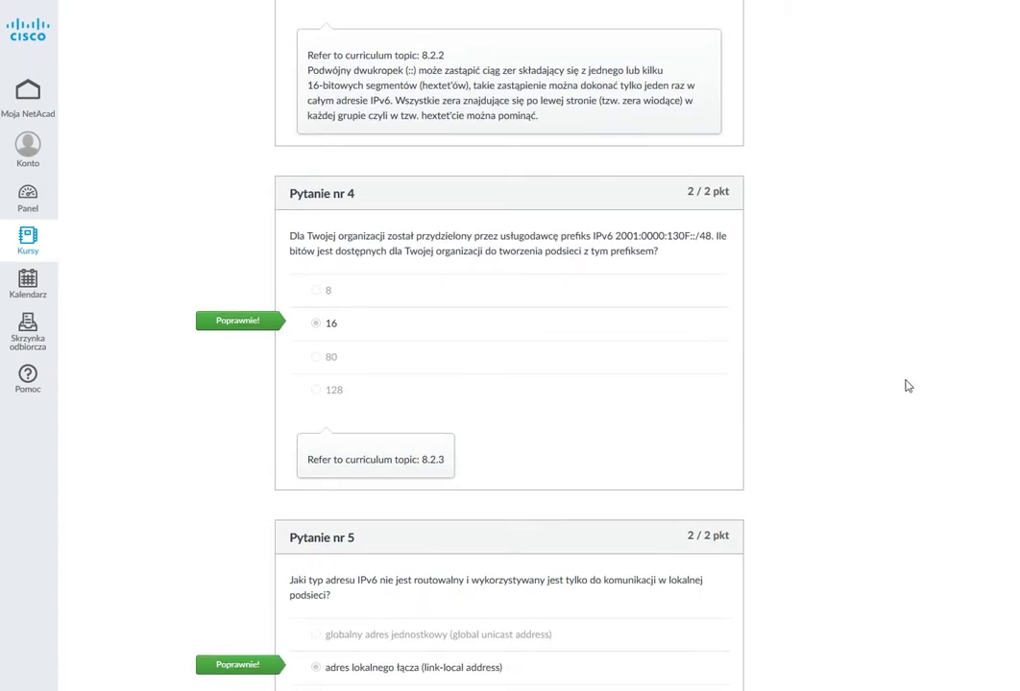
scroll(908, 386, "down", 6)
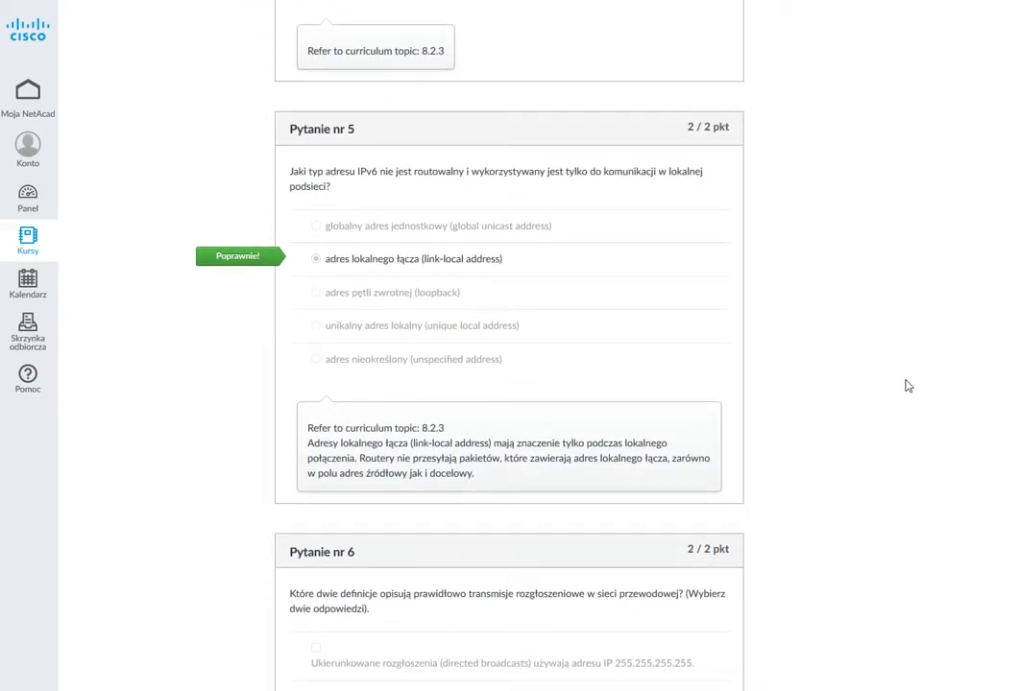
scroll(907, 343, "down", 6)
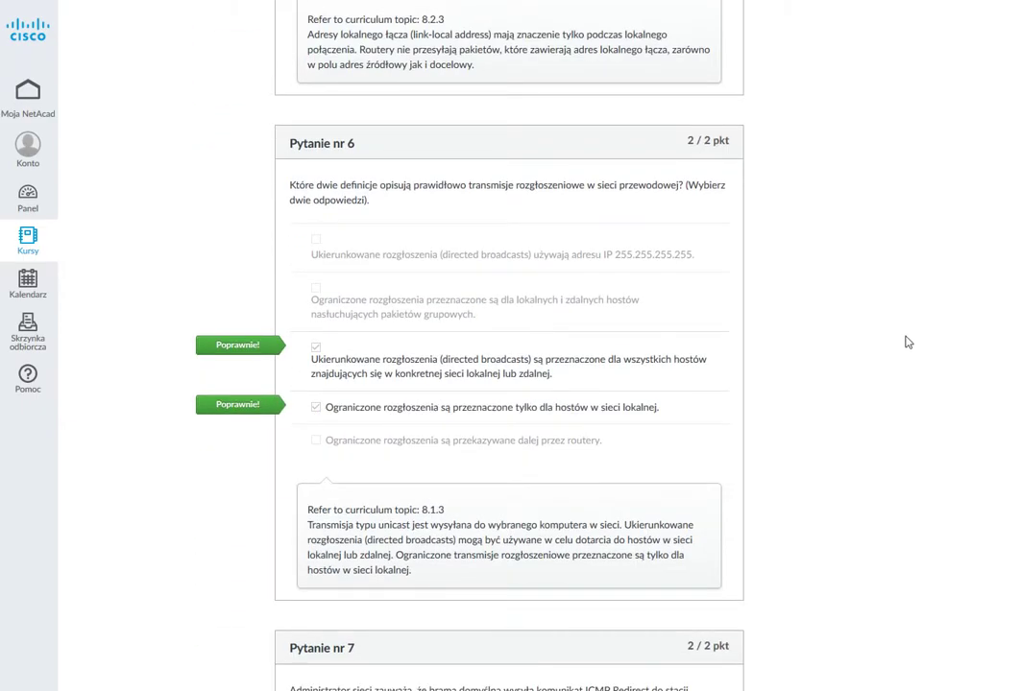
scroll(907, 342, "down", 6)
scroll(909, 333, "down", 2)
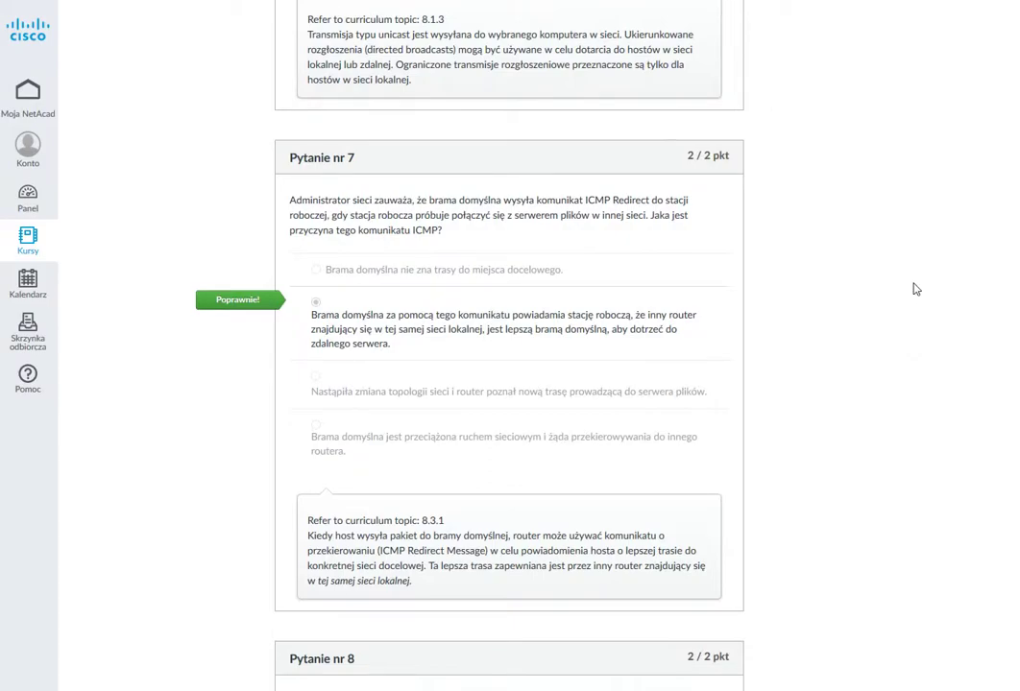
scroll(915, 289, "down", 8)
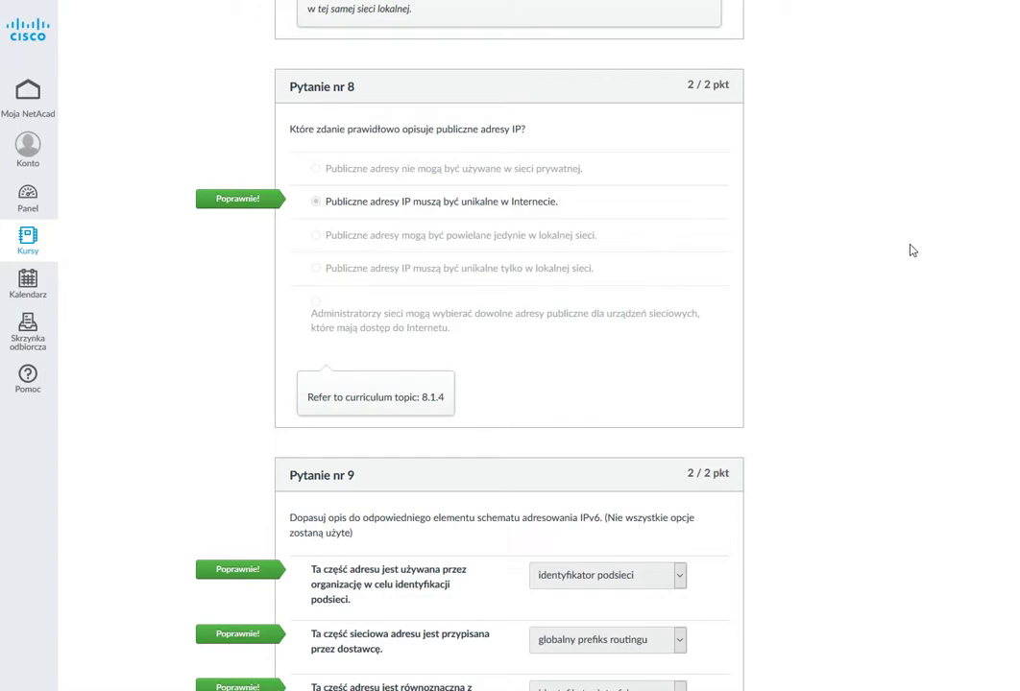
scroll(912, 251, "down", 5)
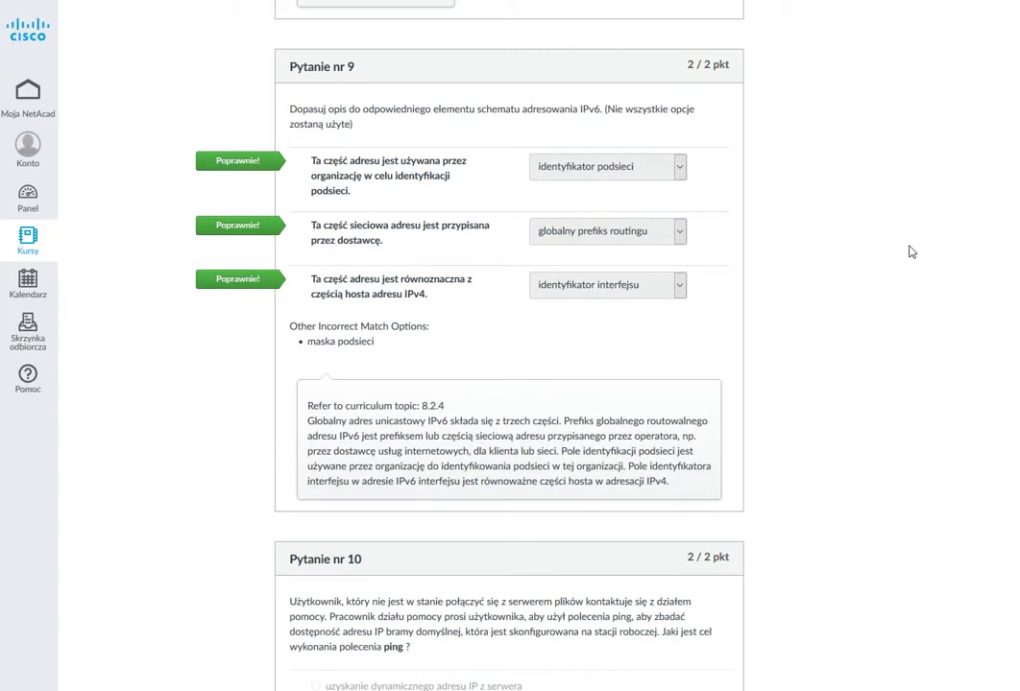
scroll(915, 230, "down", 5)
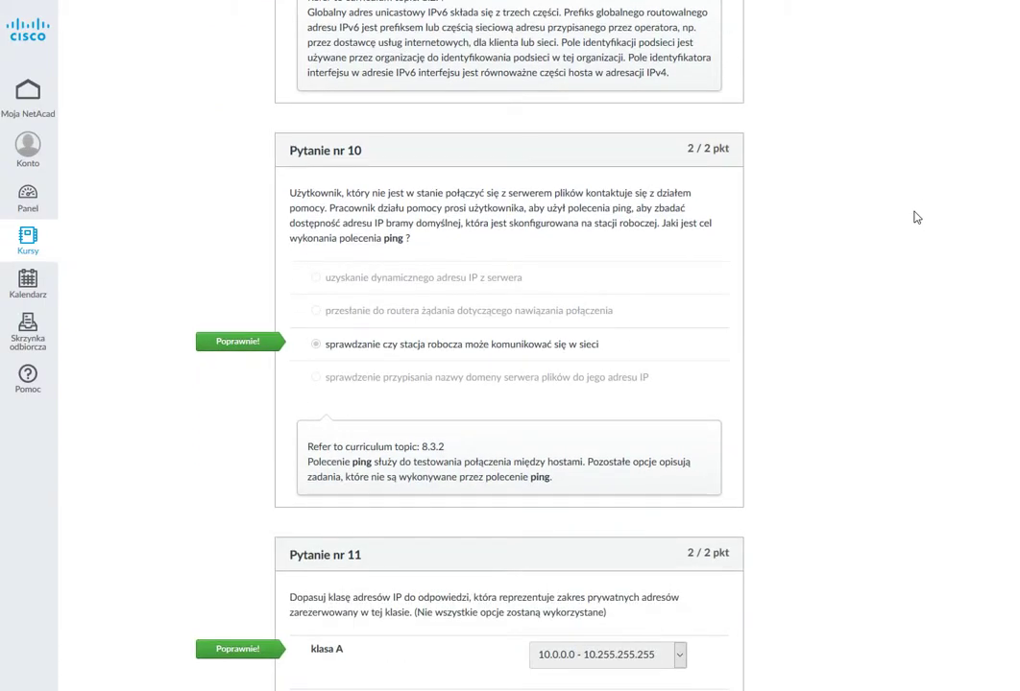
scroll(918, 218, "down", 5)
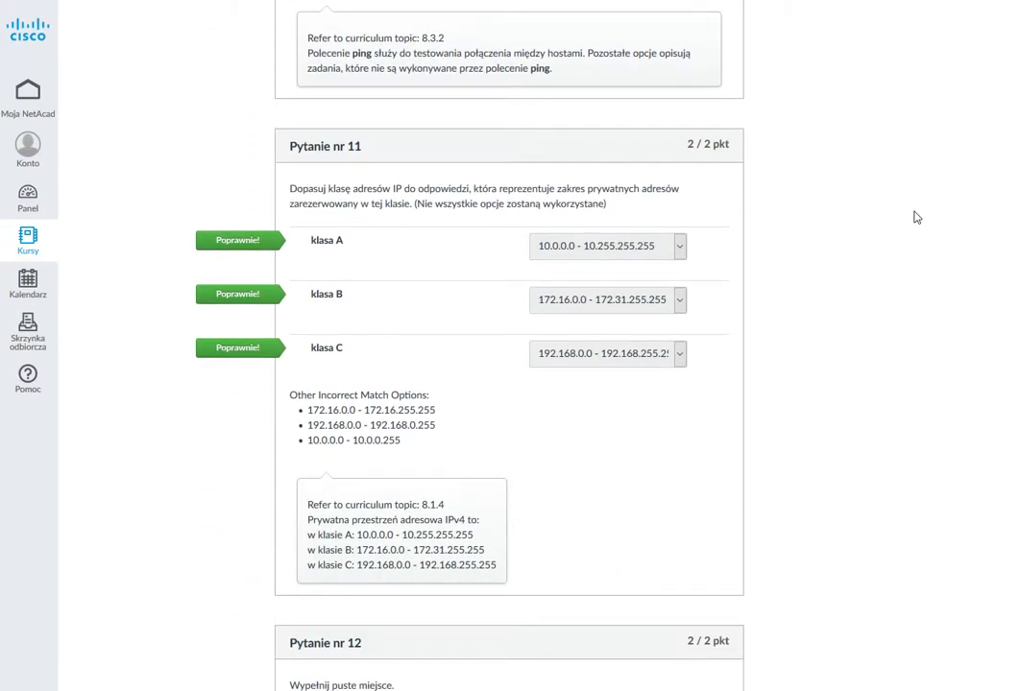
scroll(916, 214, "down", 5)
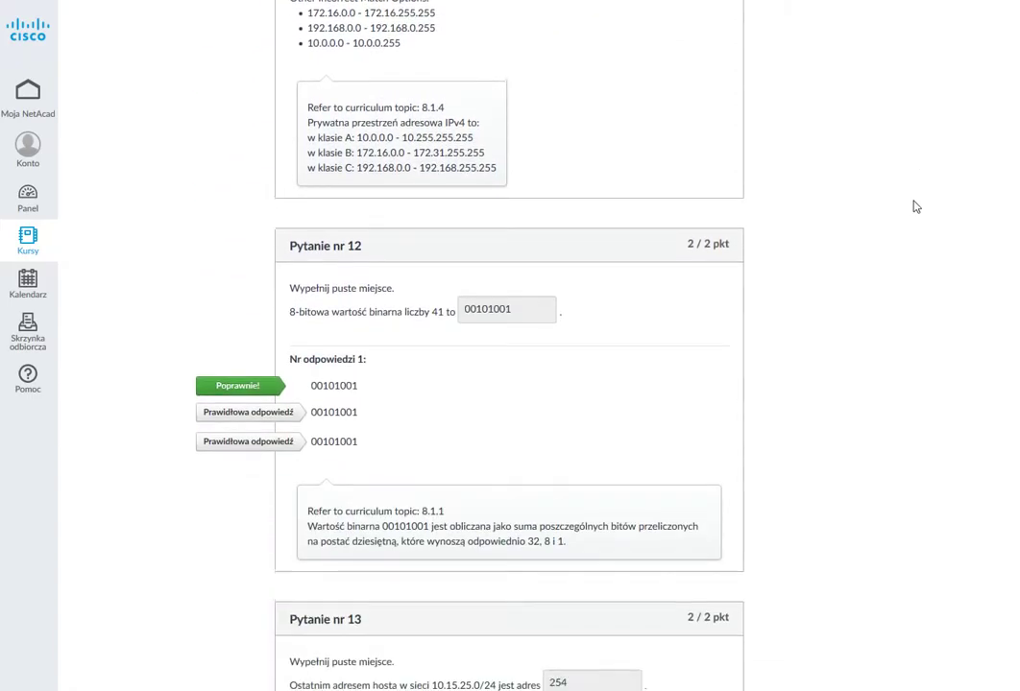
scroll(916, 206, "down", 1)
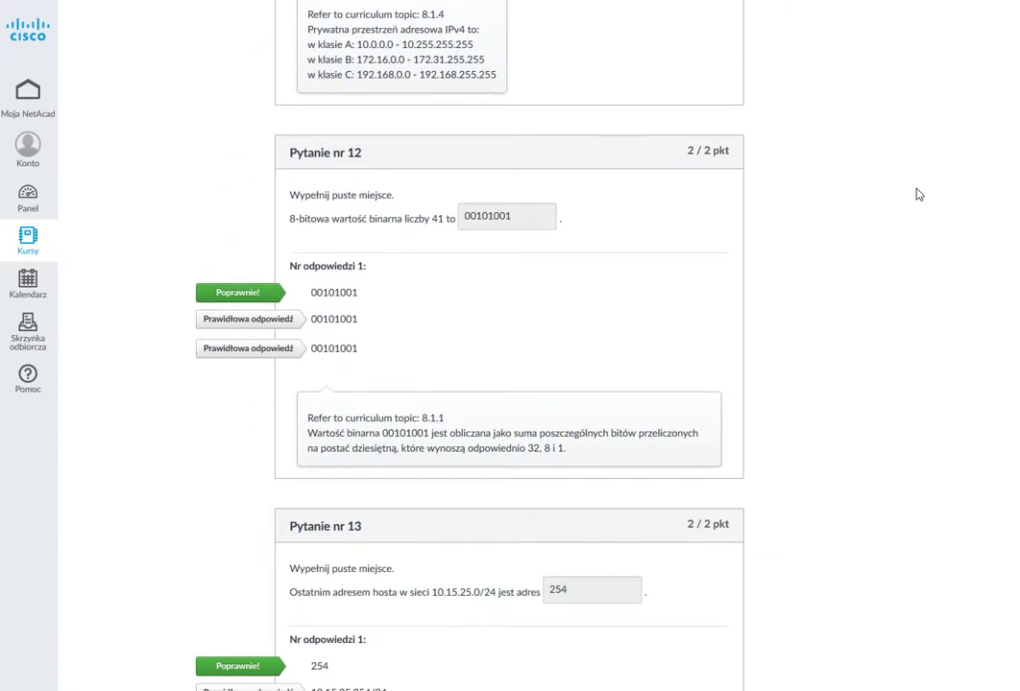
scroll(917, 192, "down", 2)
scroll(917, 190, "down", 3)
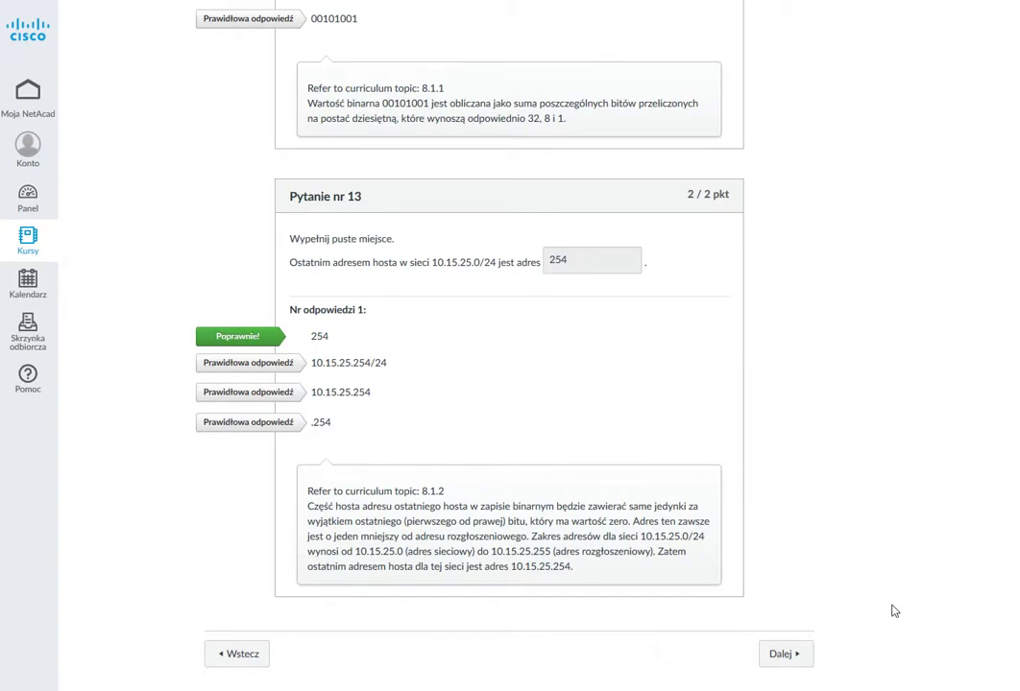
Step: Continue from the graded quiz to the next item in the course module
left_click(778, 659)
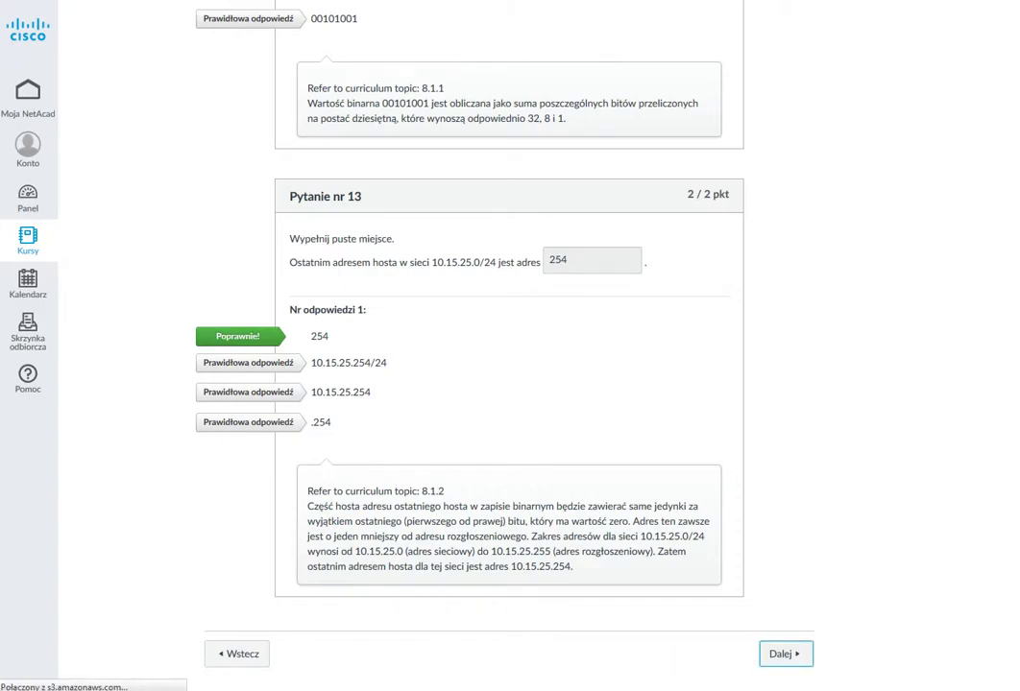